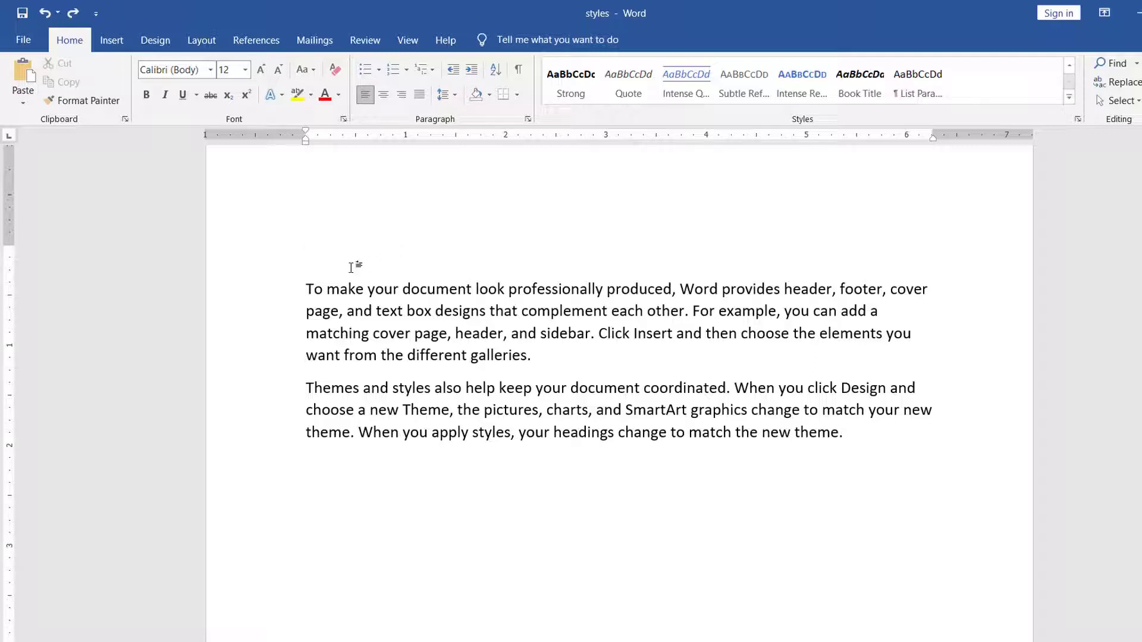
# Type STYLES on the empty first line above the two body paragraphs
pyautogui.write('STYLE')
pyautogui.write('S')
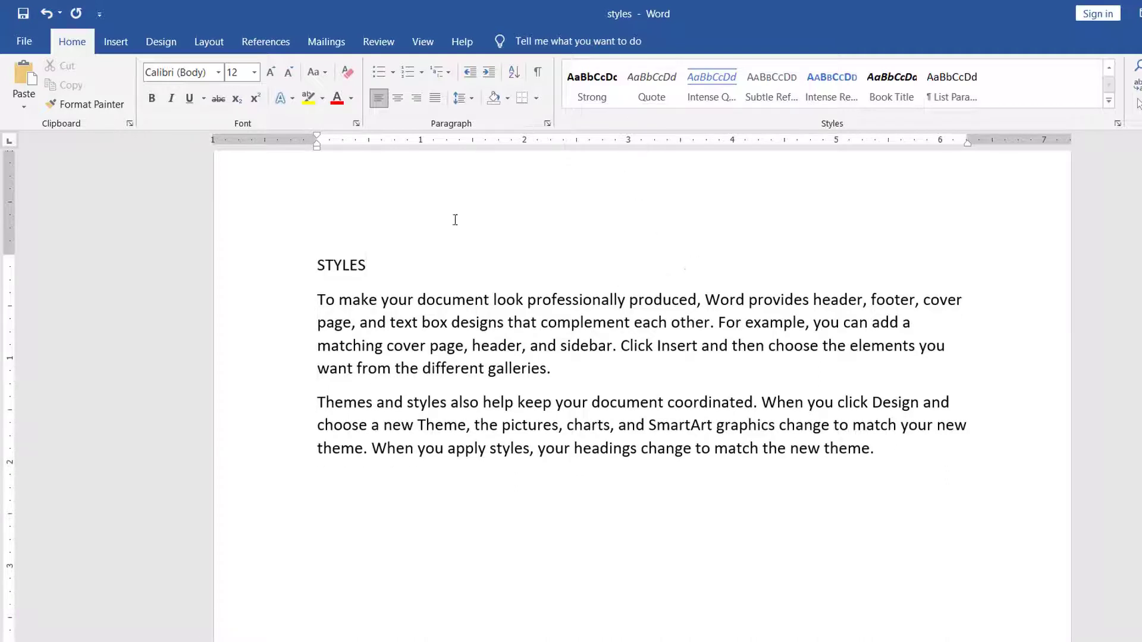
# Apply Heading 1 to STYLES, making it a blue 16-point Calibri Light heading
pyautogui.click(289, 275)
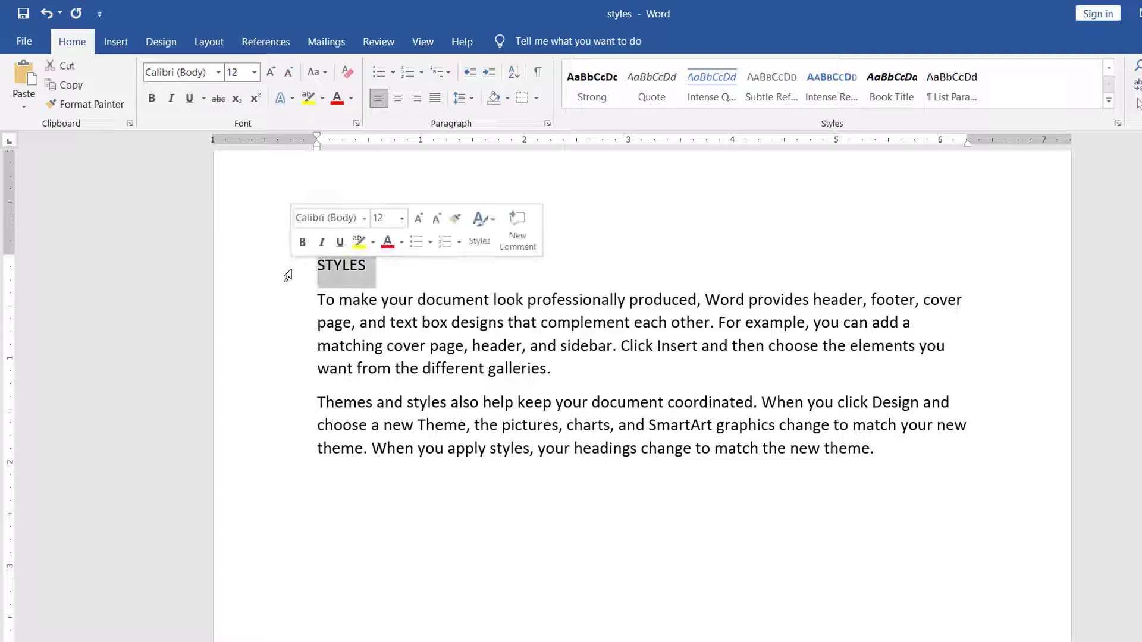
pyautogui.click(317, 272)
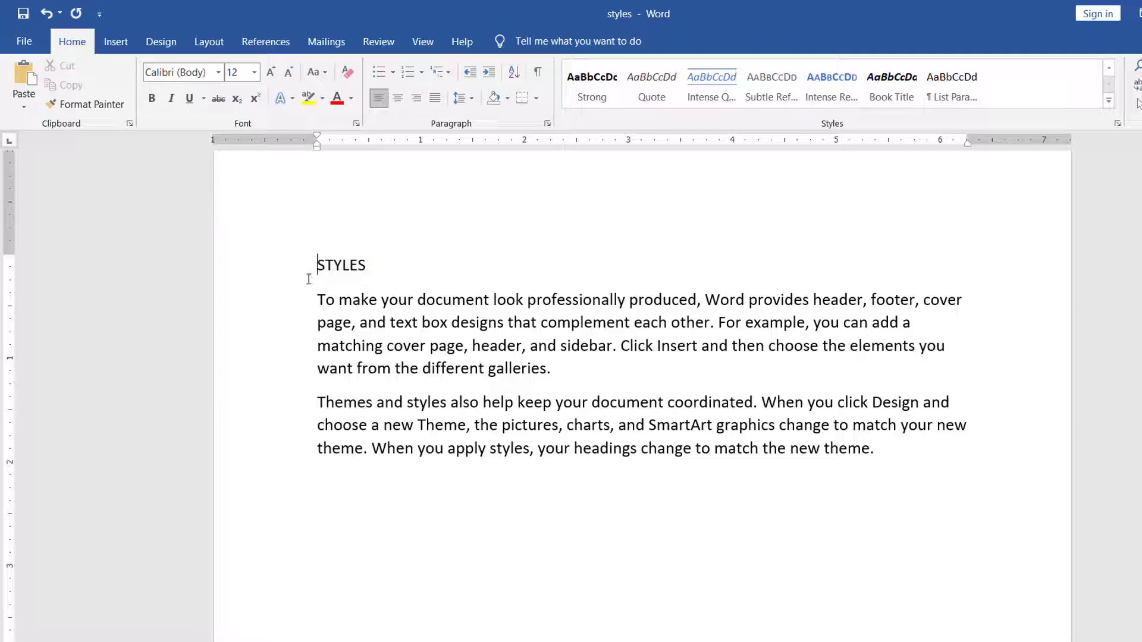
pyautogui.moveTo(316, 265); pyautogui.dragTo(390, 264)
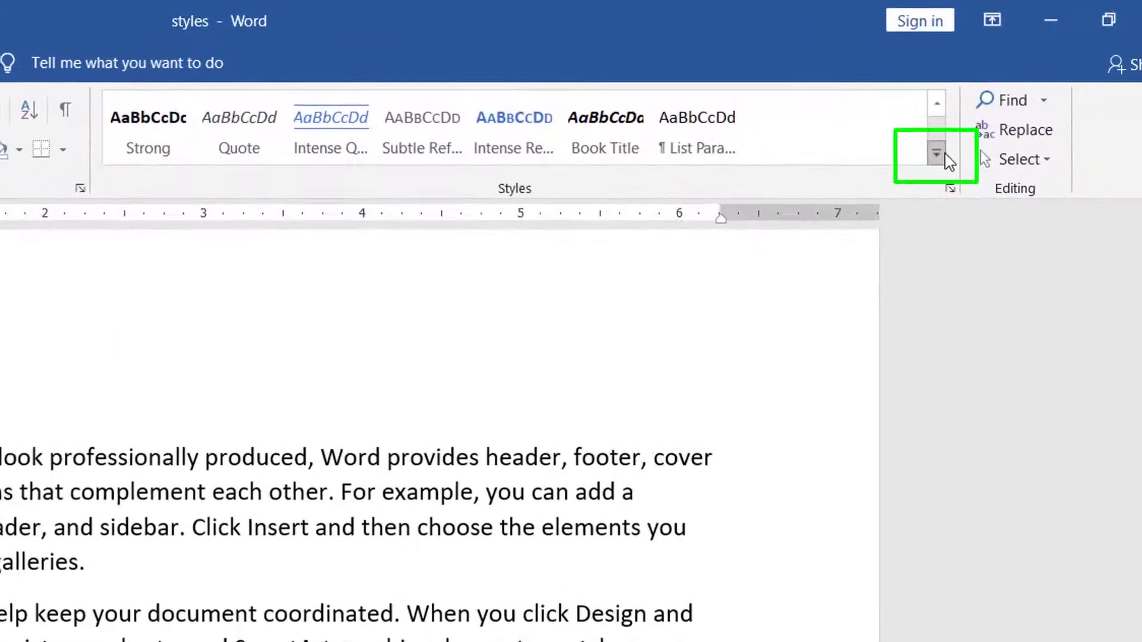
pyautogui.click(935, 155)
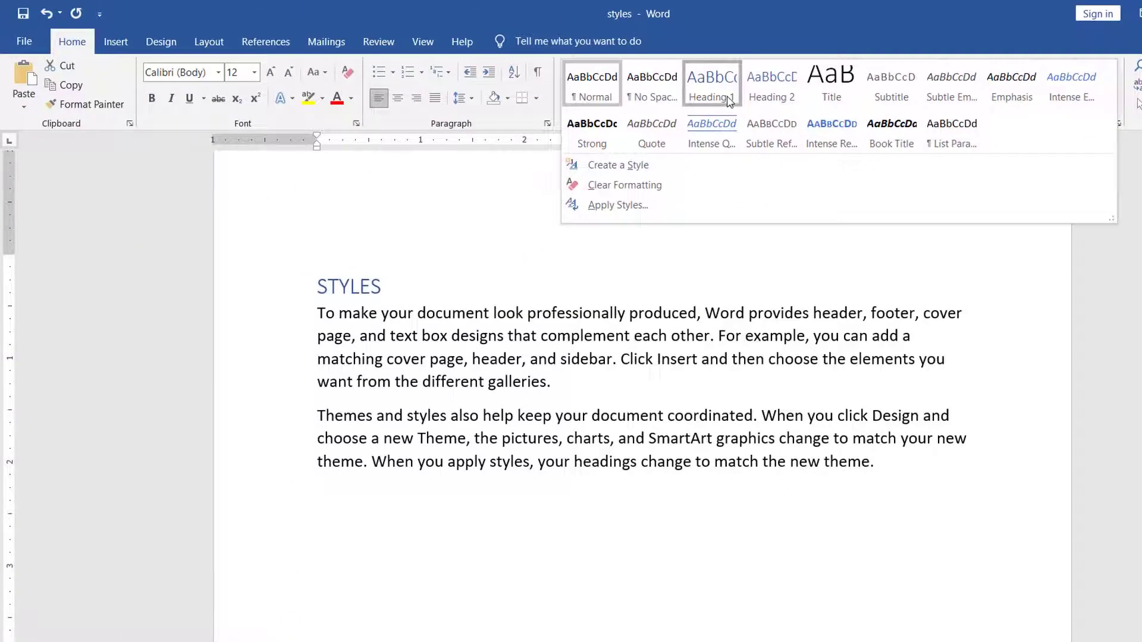
pyautogui.click(729, 101)
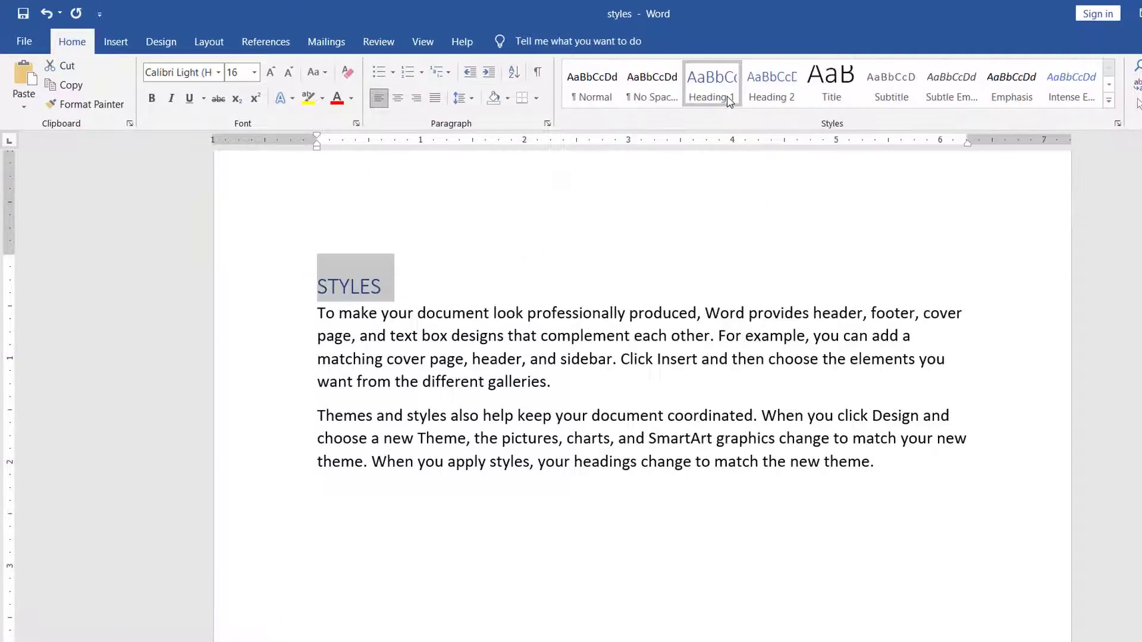
pyautogui.click(397, 293)
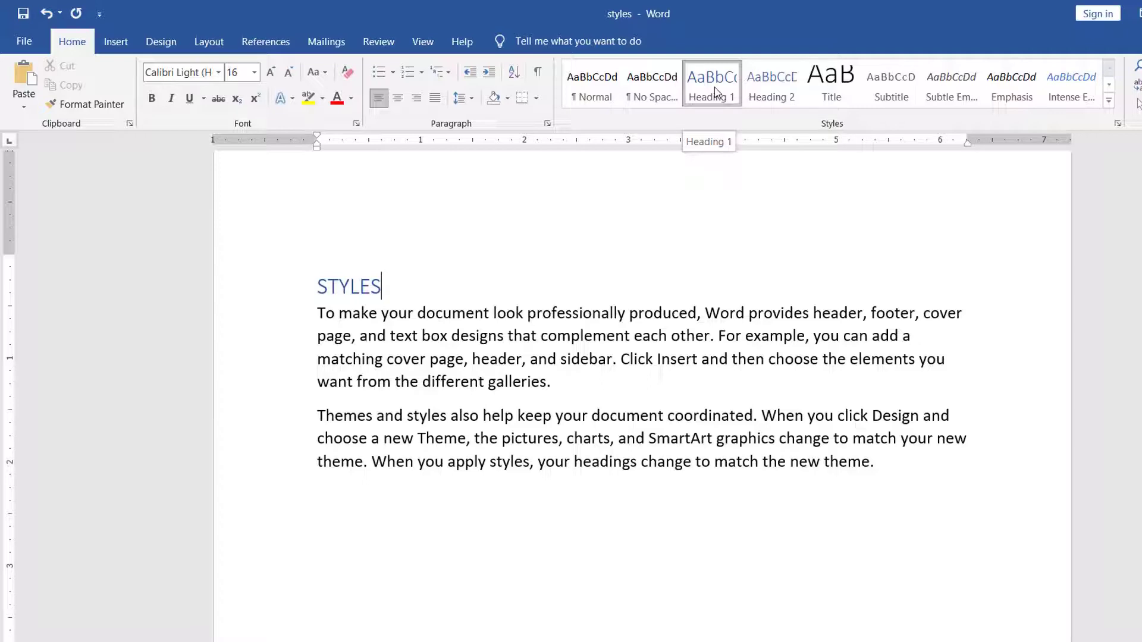
pyautogui.rightClick(716, 92)
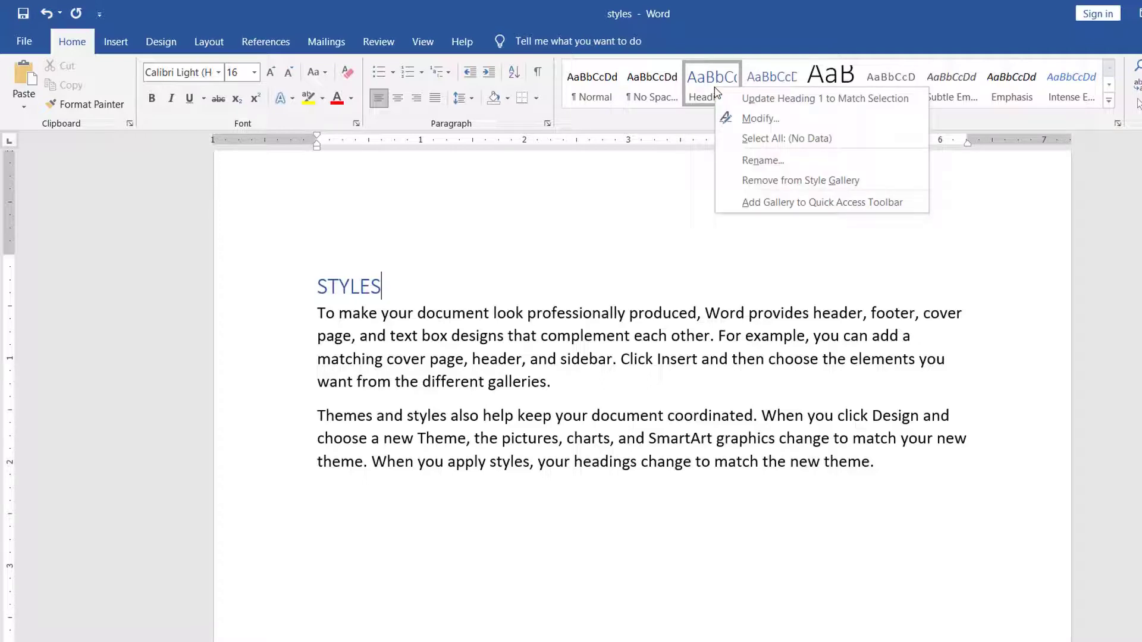
pyautogui.click(752, 120)
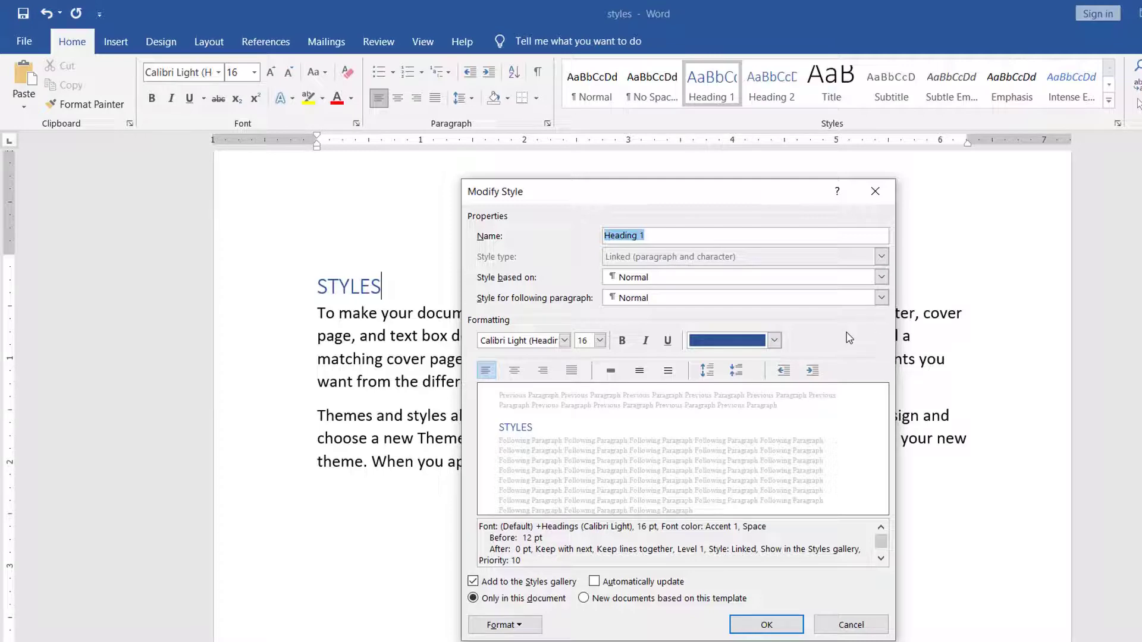
pyautogui.click(646, 235)
pyautogui.click(564, 341)
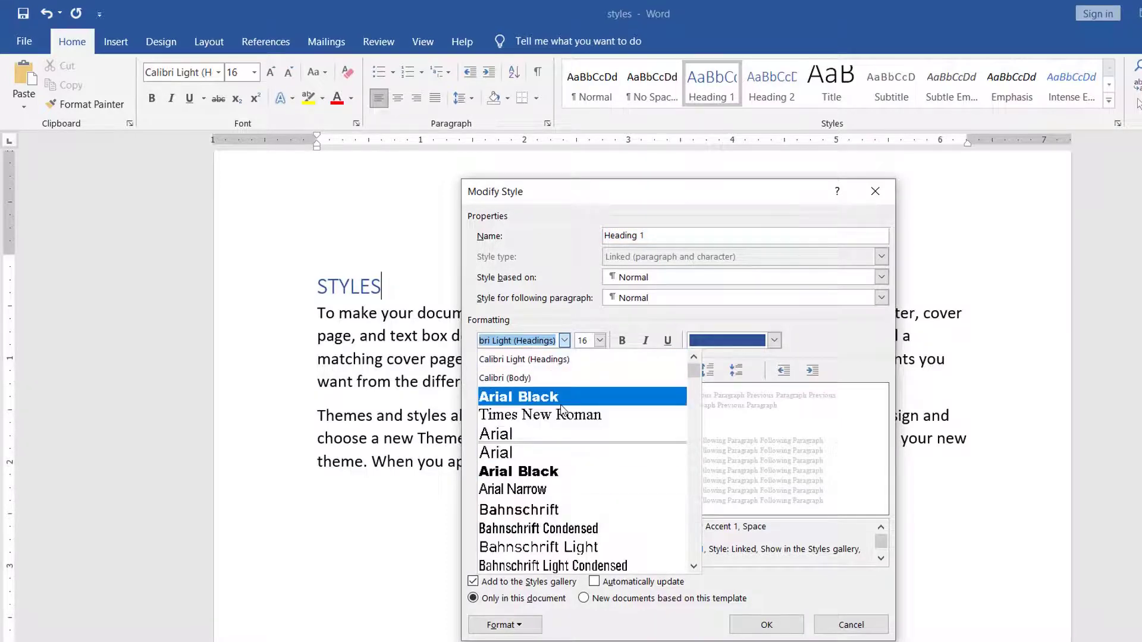
pyautogui.click(773, 340)
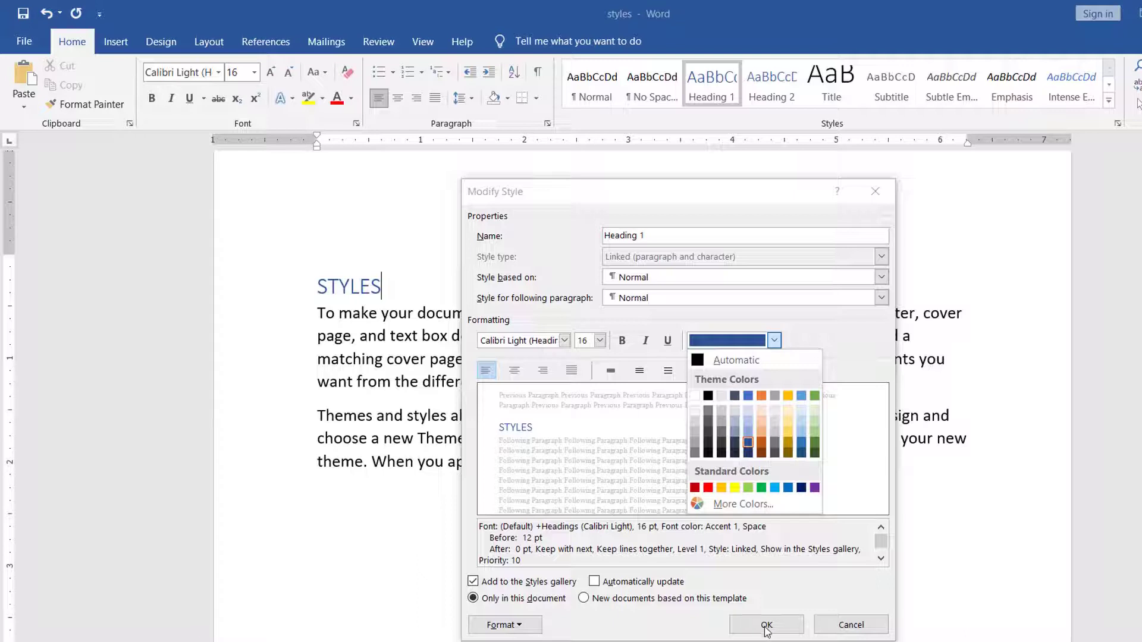
pyautogui.click(861, 624)
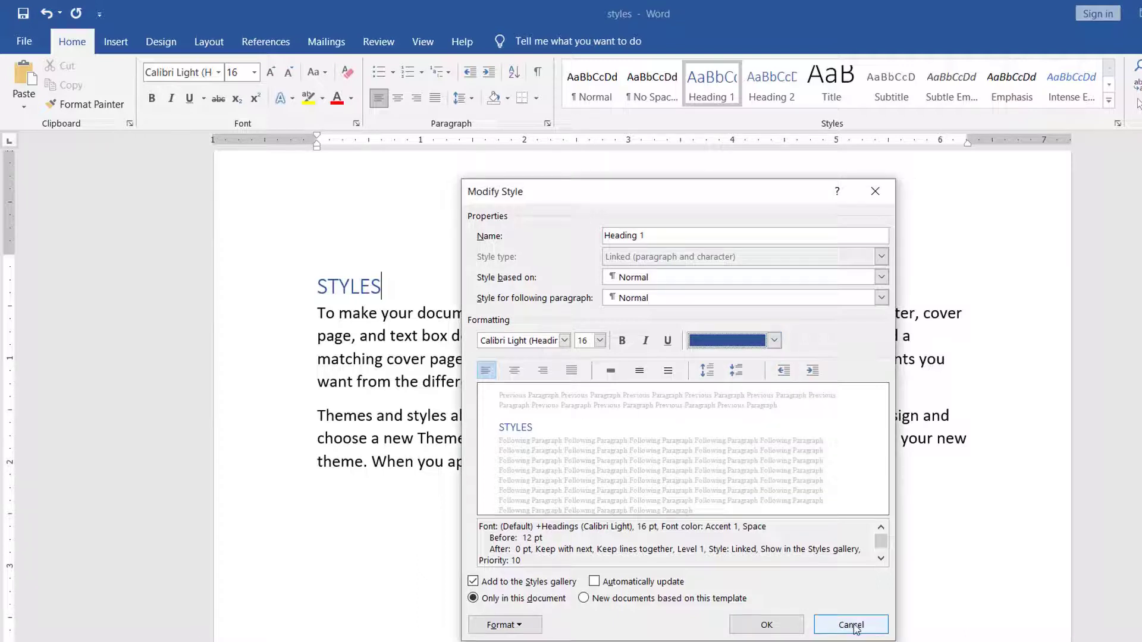
pyautogui.click(855, 629)
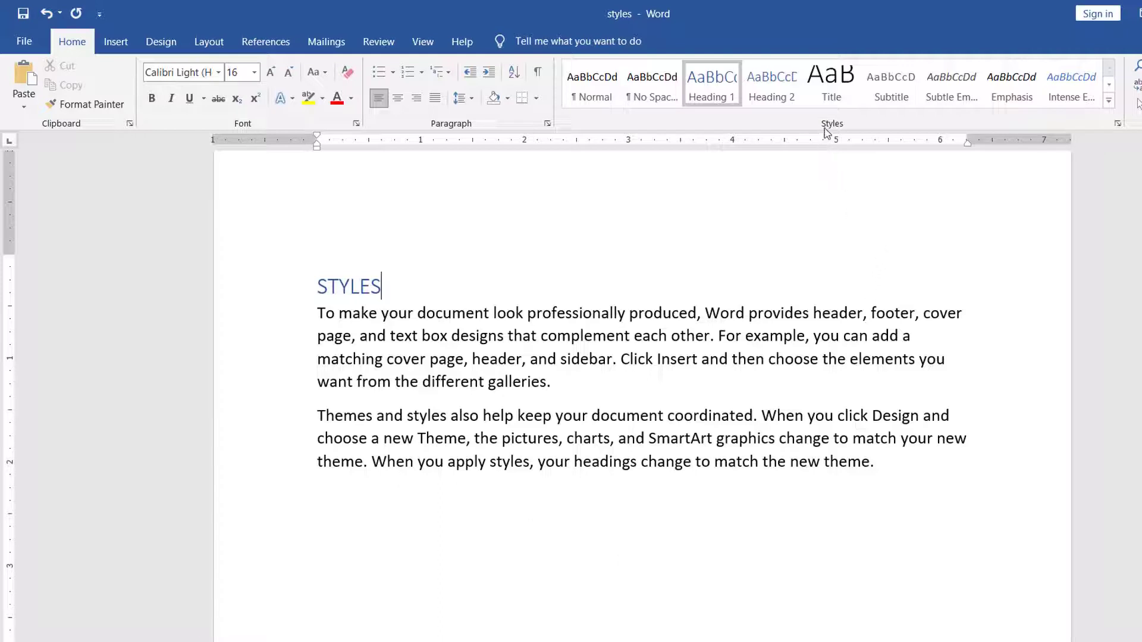
# Open the Styles pane and start a new style, Style1, based on Heading 1
pyautogui.click(1108, 101)
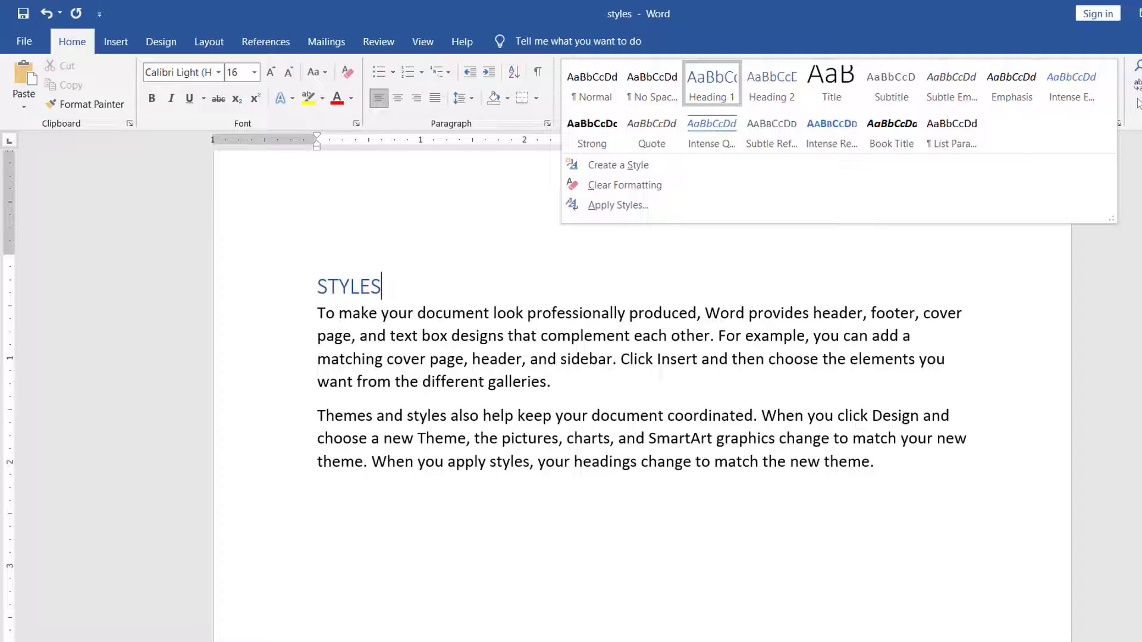
pyautogui.click(921, 287)
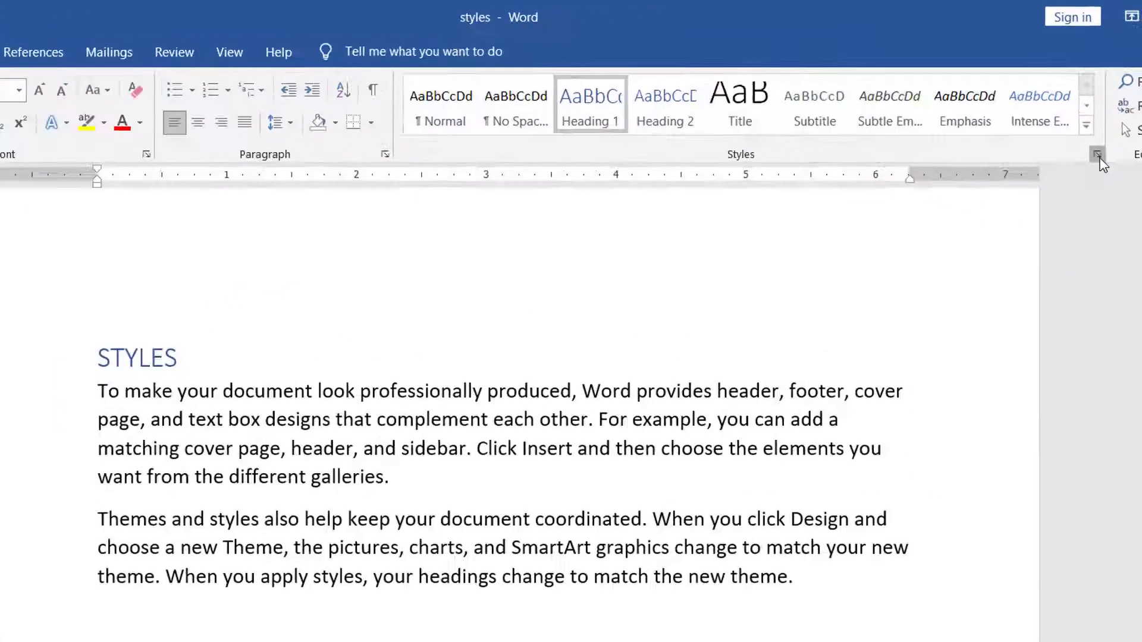
pyautogui.click(1118, 124)
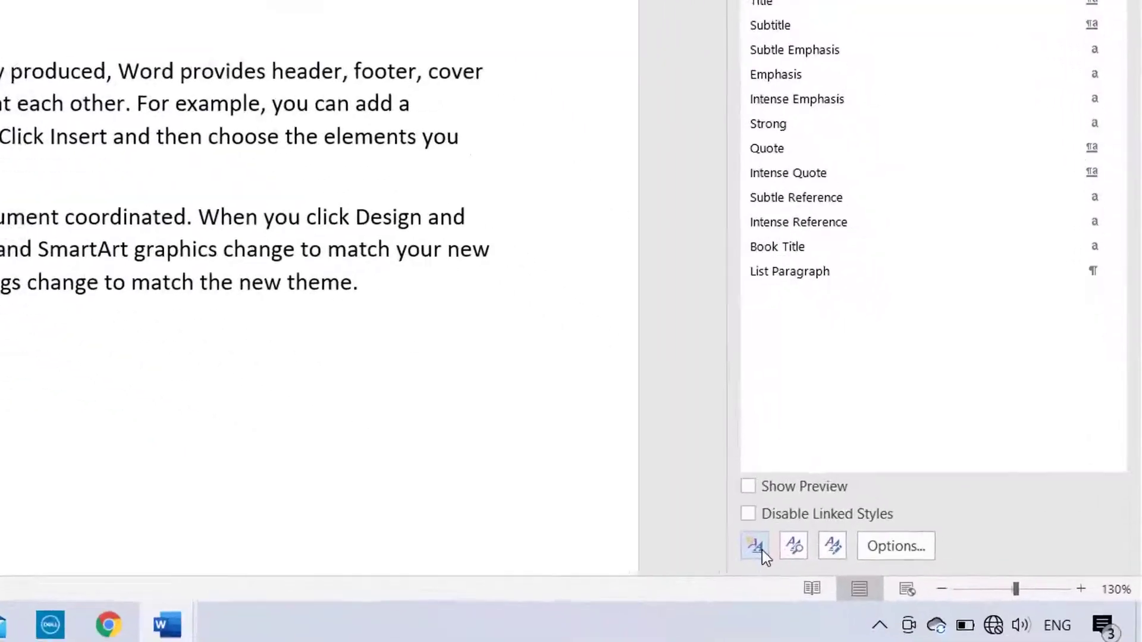
pyautogui.click(728, 538)
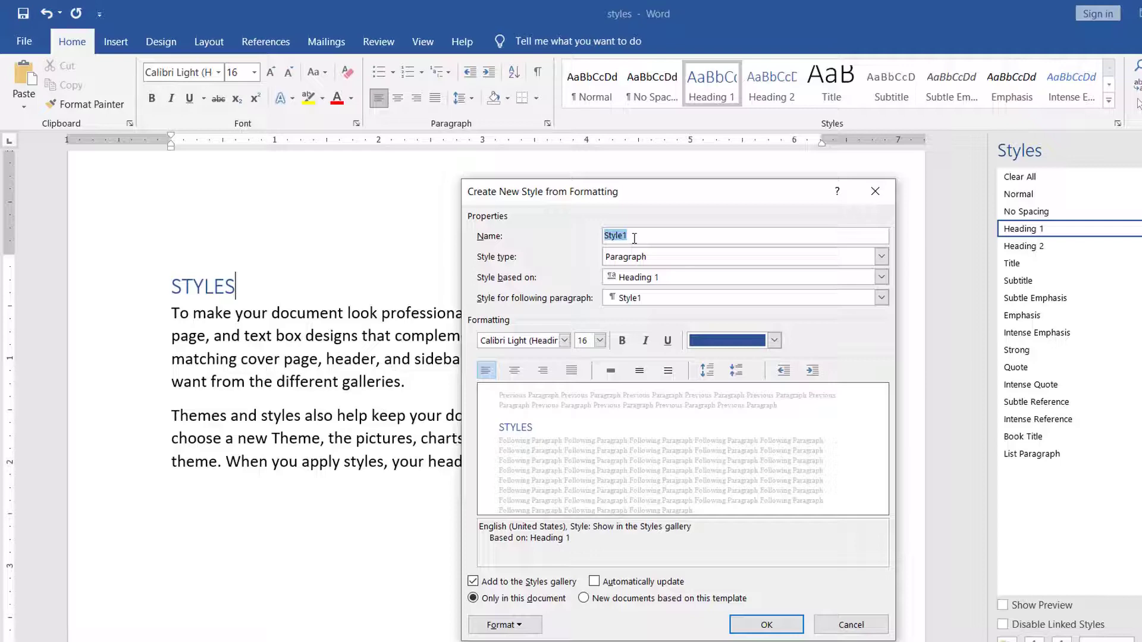
# Create NEW STYLE in 16-point italic Times New Roman, orange Accent 2, and apply it to STYLES
pyautogui.write('NEW ')
pyautogui.write('STYLE')
pyautogui.click(561, 345)
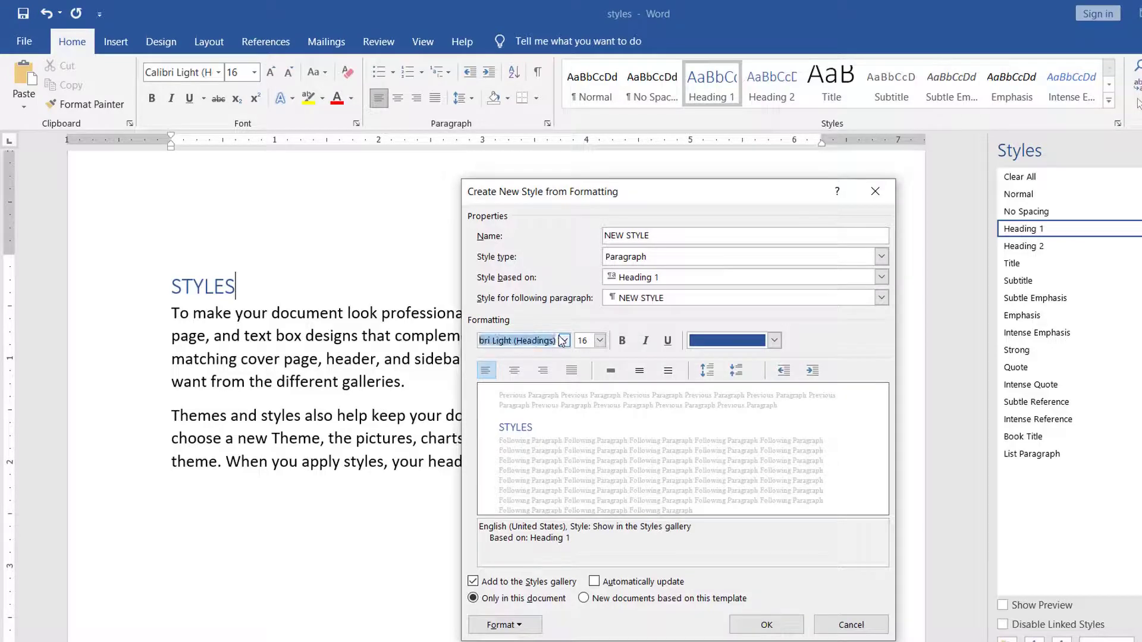
pyautogui.click(566, 344)
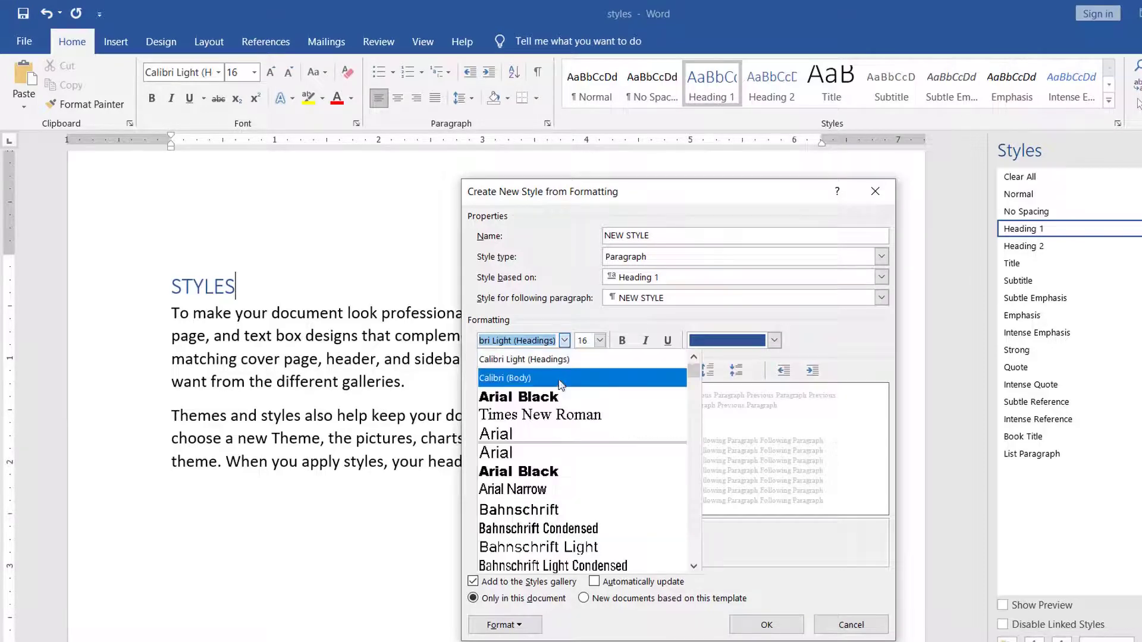
pyautogui.click(540, 415)
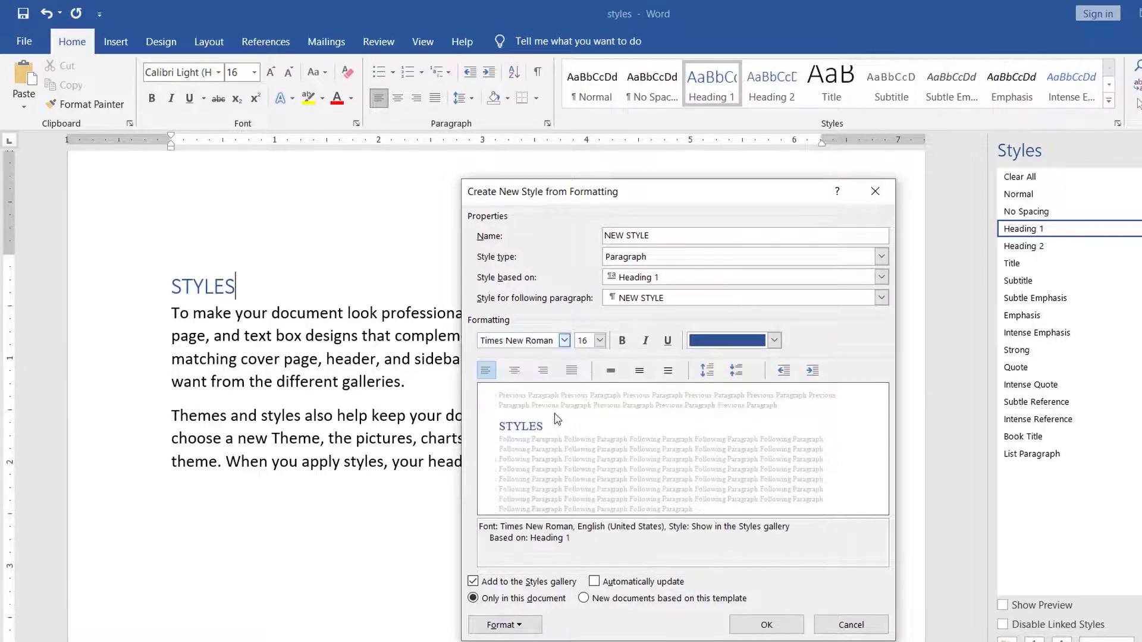
pyautogui.click(599, 340)
pyautogui.click(599, 340)
pyautogui.click(644, 341)
pyautogui.click(774, 341)
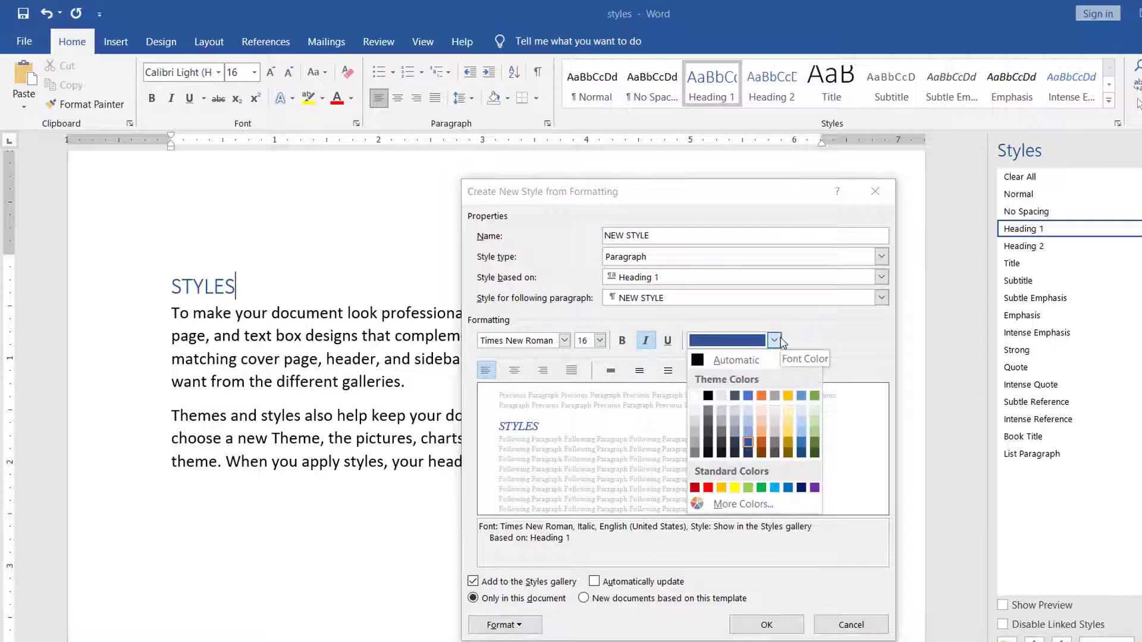
pyautogui.click(761, 396)
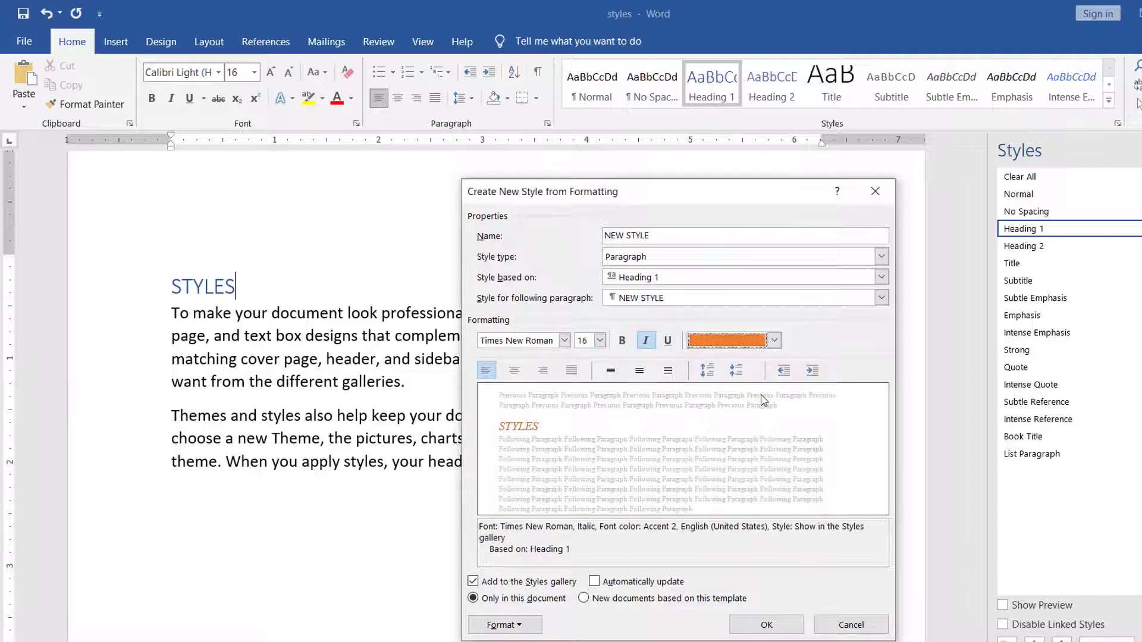
pyautogui.click(756, 625)
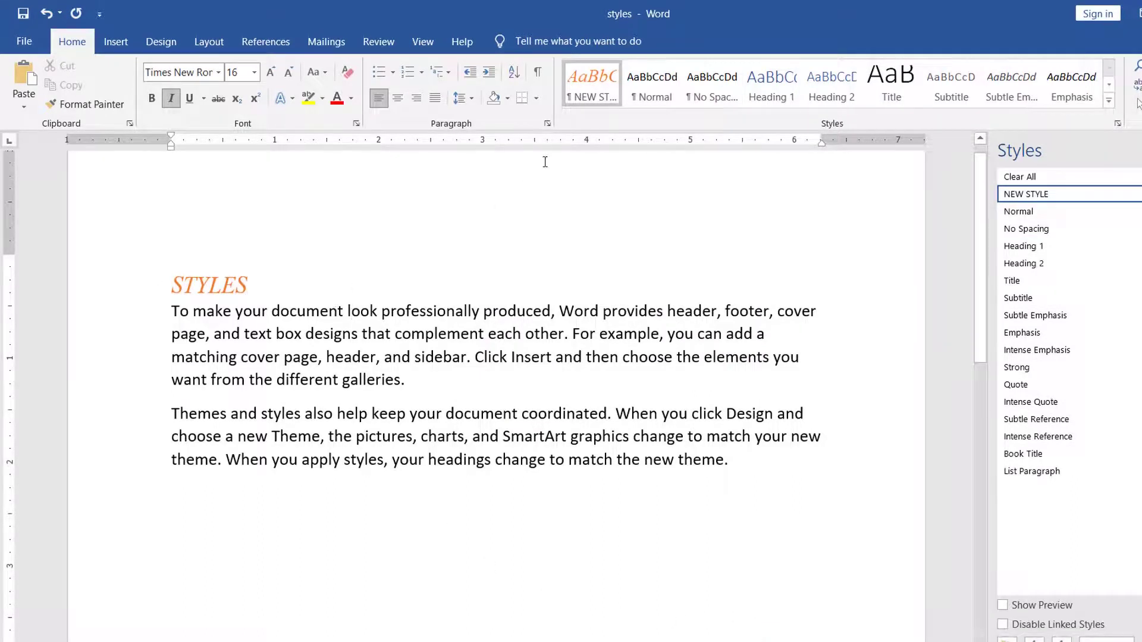
pyautogui.click(1109, 101)
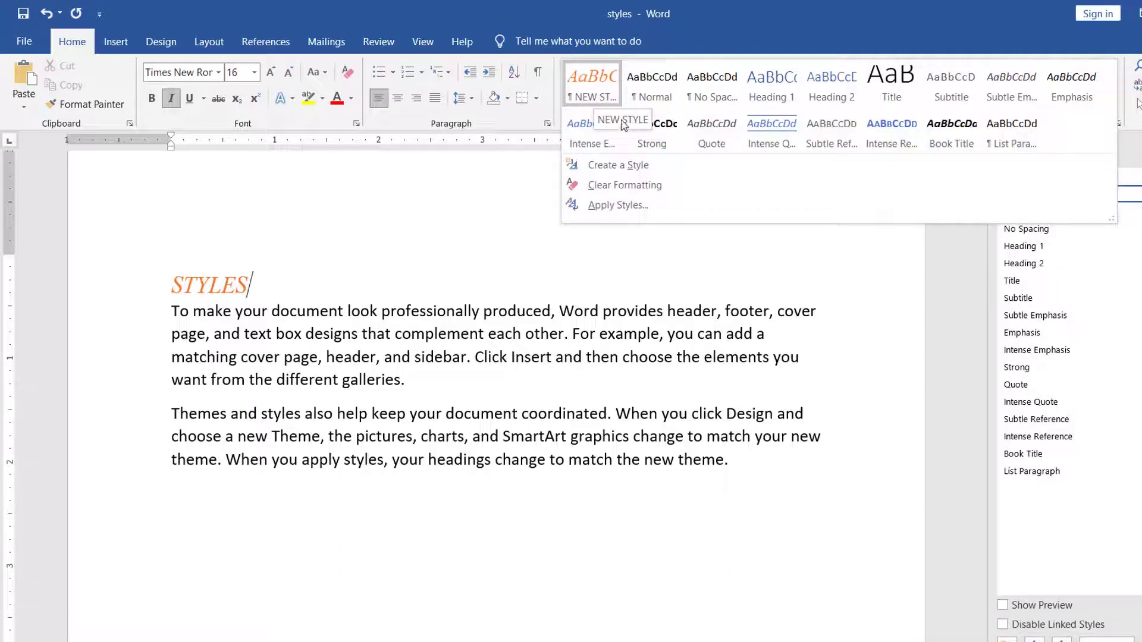
pyautogui.click(276, 286)
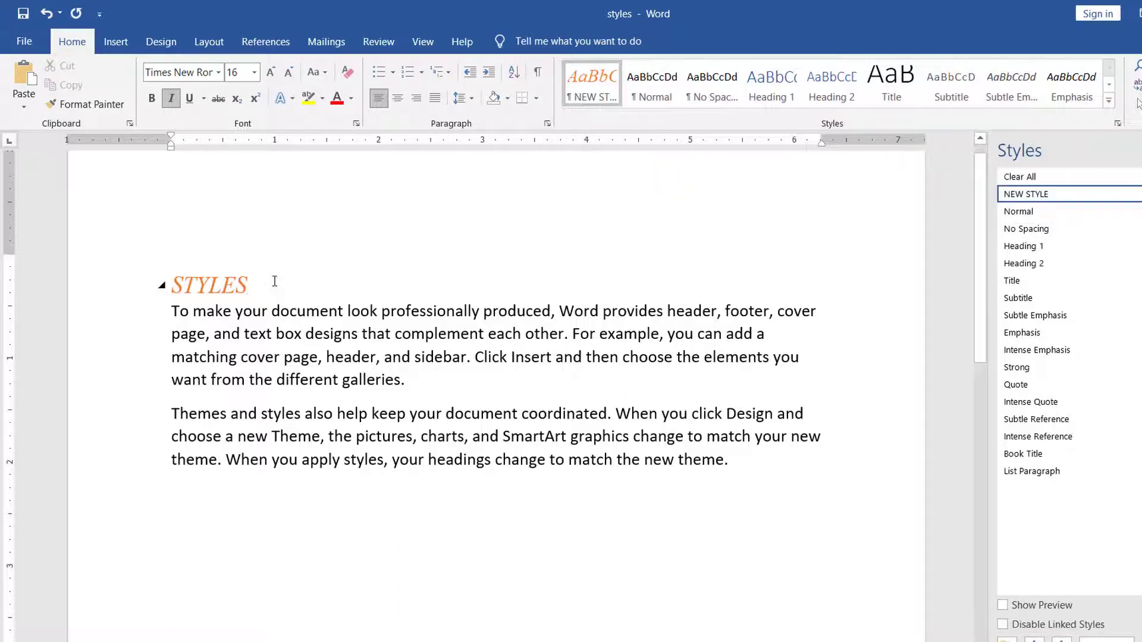